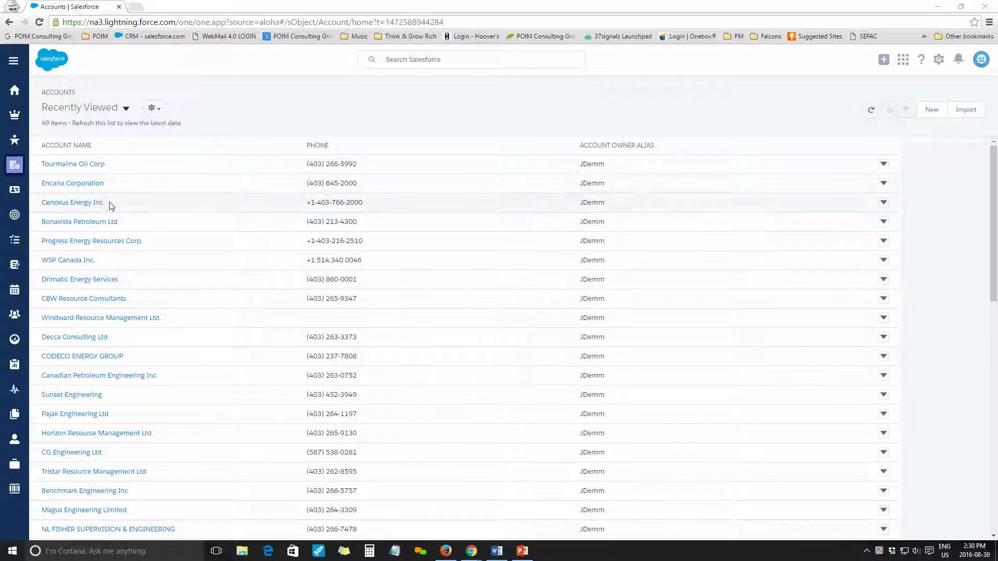
- Load the Accounts list from the expanded navigation, and collapse the navigation again
left_click(15, 61)
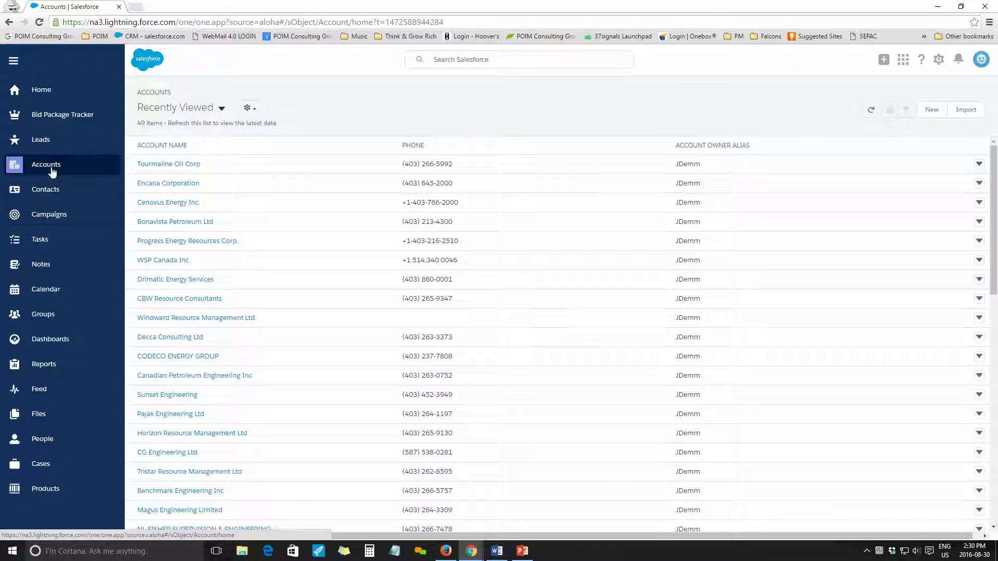
left_click(25, 165)
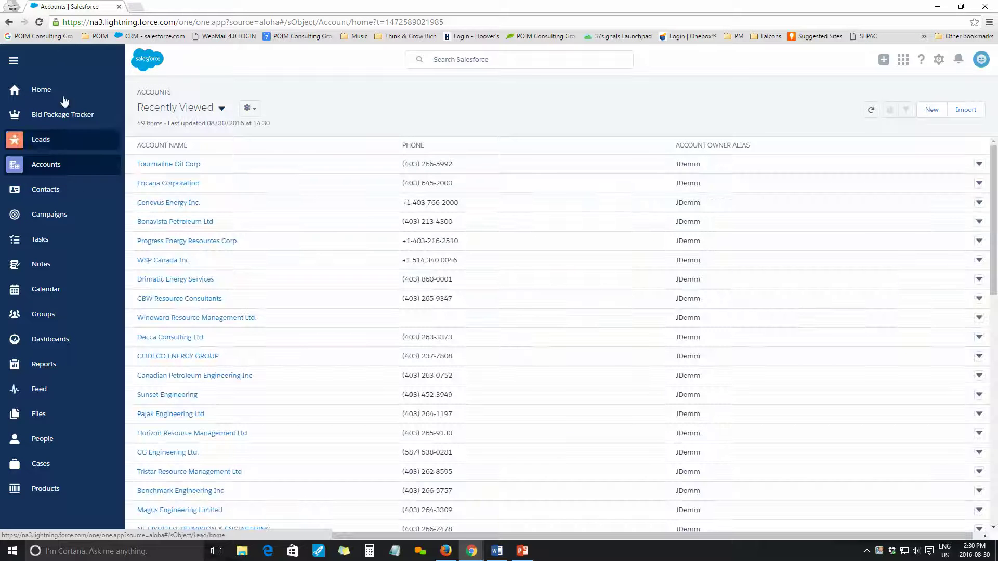
left_click(13, 60)
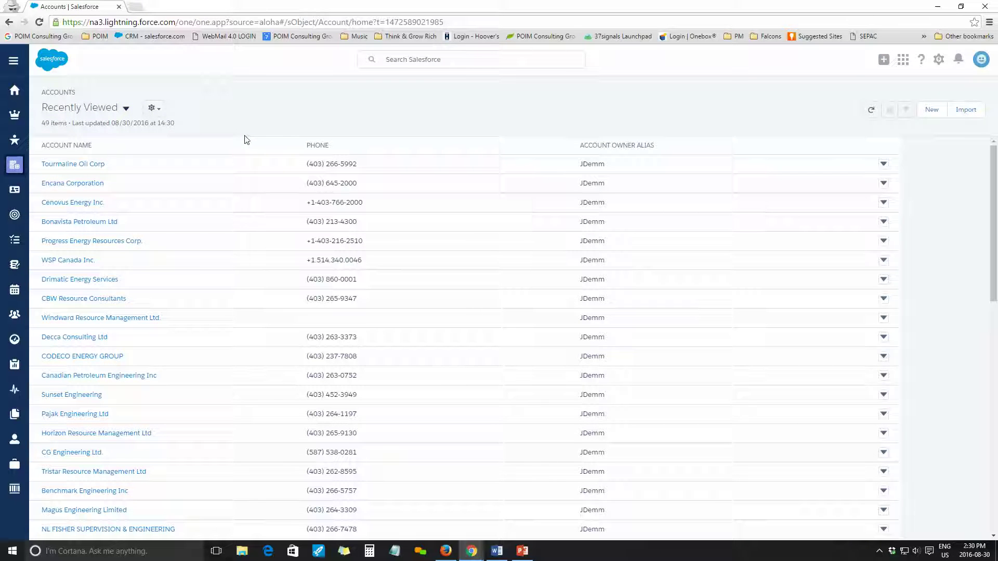
- View the accounts in the Producers list view and in the Engineering list view
left_click(127, 109)
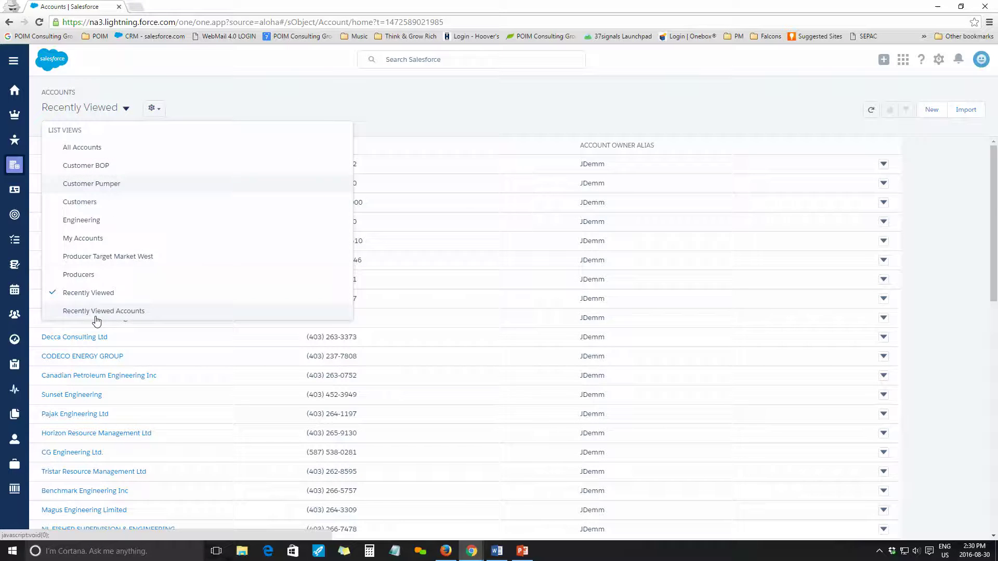
left_click(89, 281)
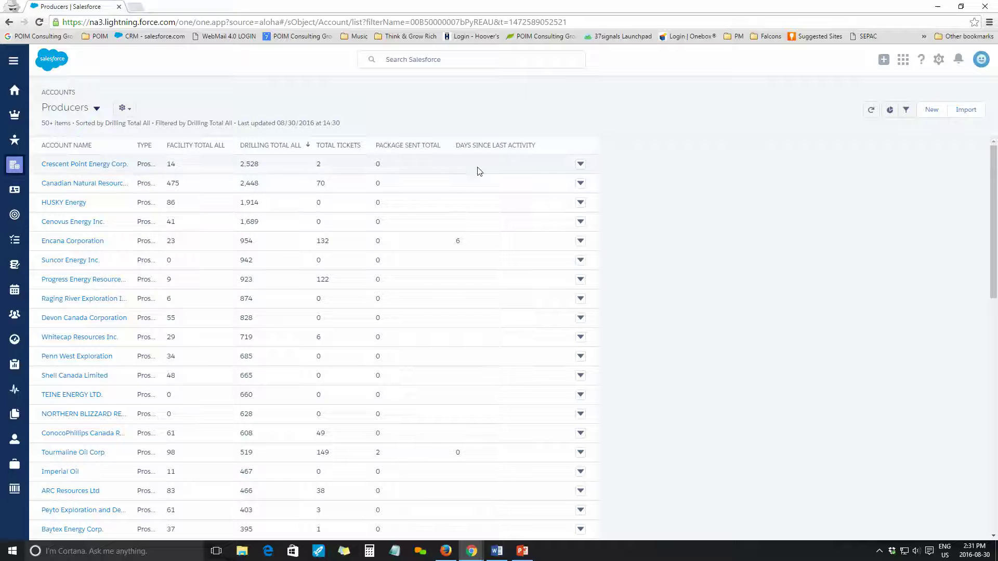
left_click(97, 110)
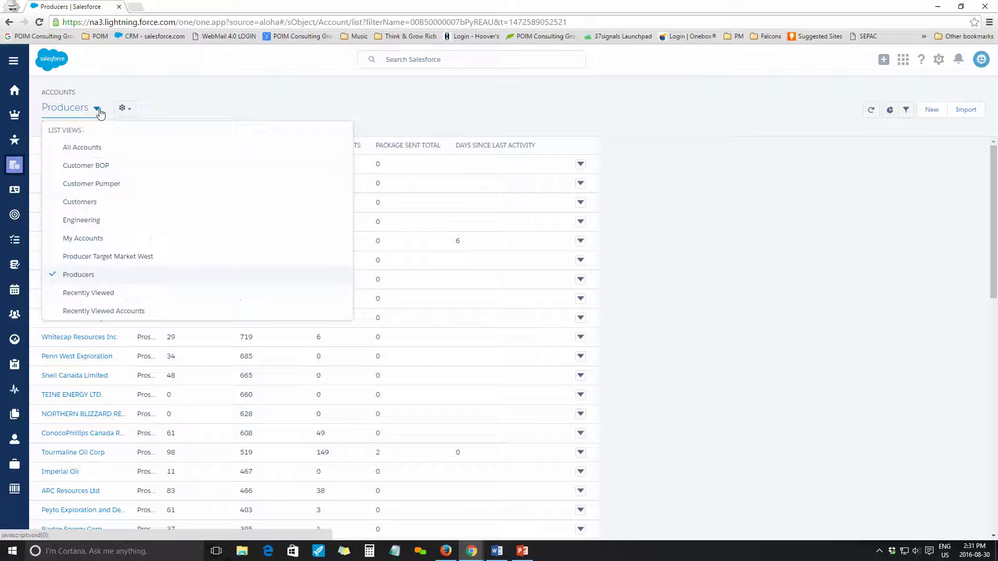
left_click(148, 220)
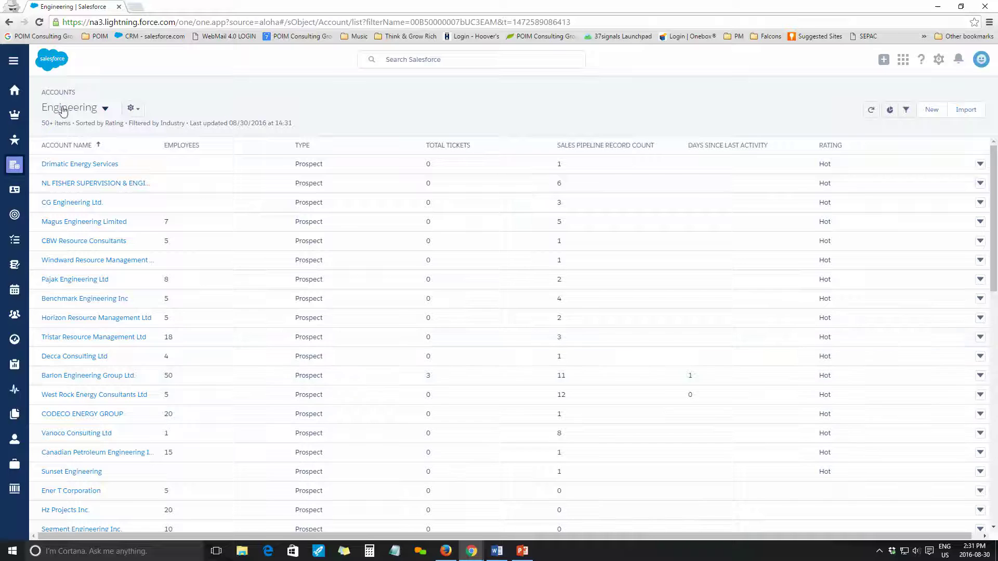
- From the Customers list view, open the Tourmaline Oil Corp account and its Drilling Engineer contact
left_click(89, 117)
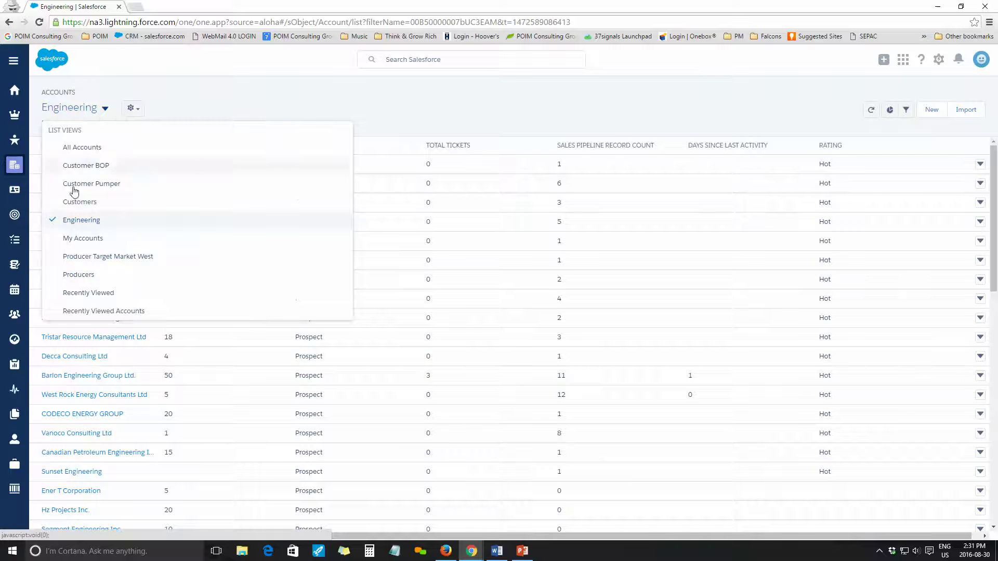
left_click(81, 202)
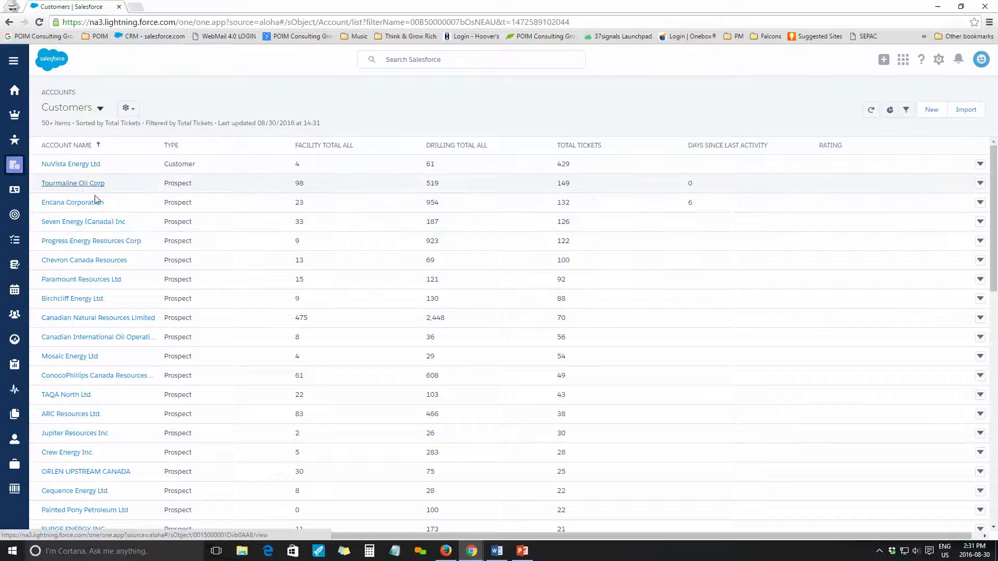
left_click(79, 183)
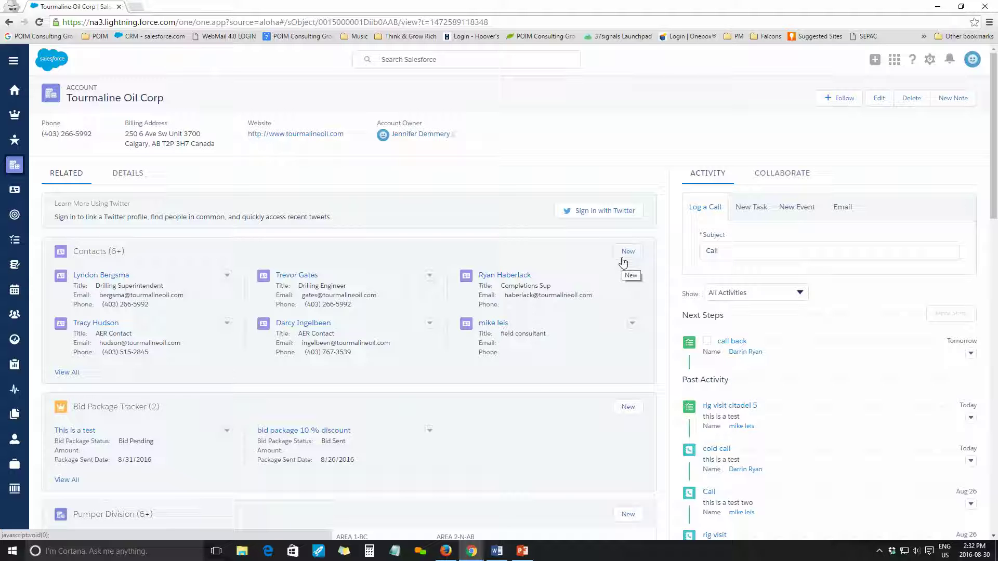
left_click(303, 280)
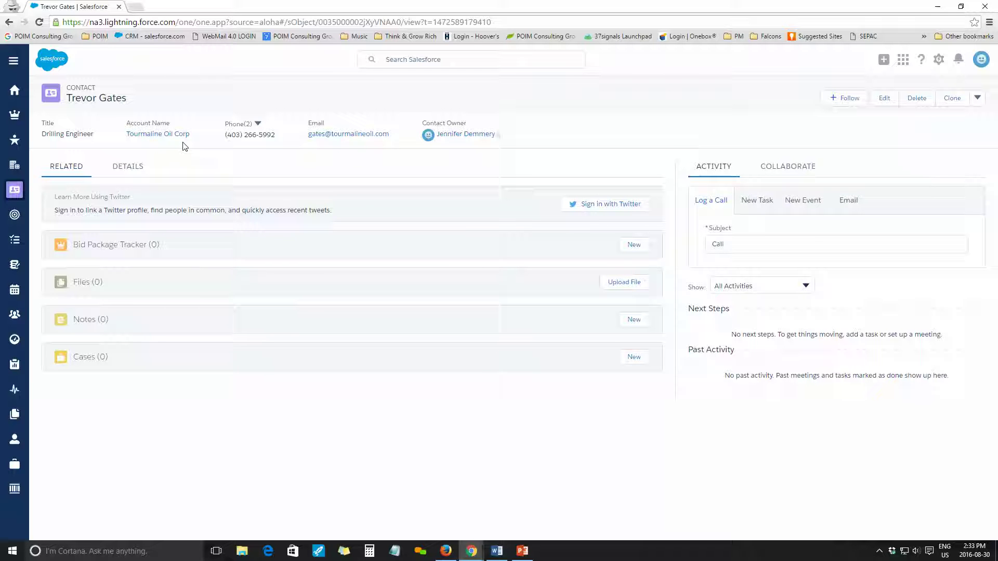
- Log a call on the Drilling Engineer's contact record with the subject Call and the comment "bcbu"
left_click(730, 246)
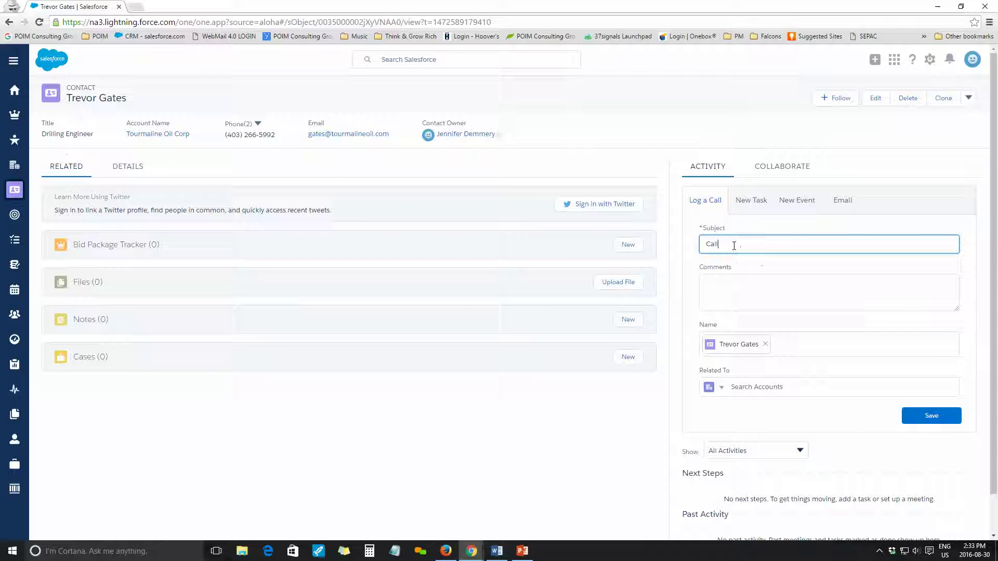
left_click(707, 285)
type("bcbu")
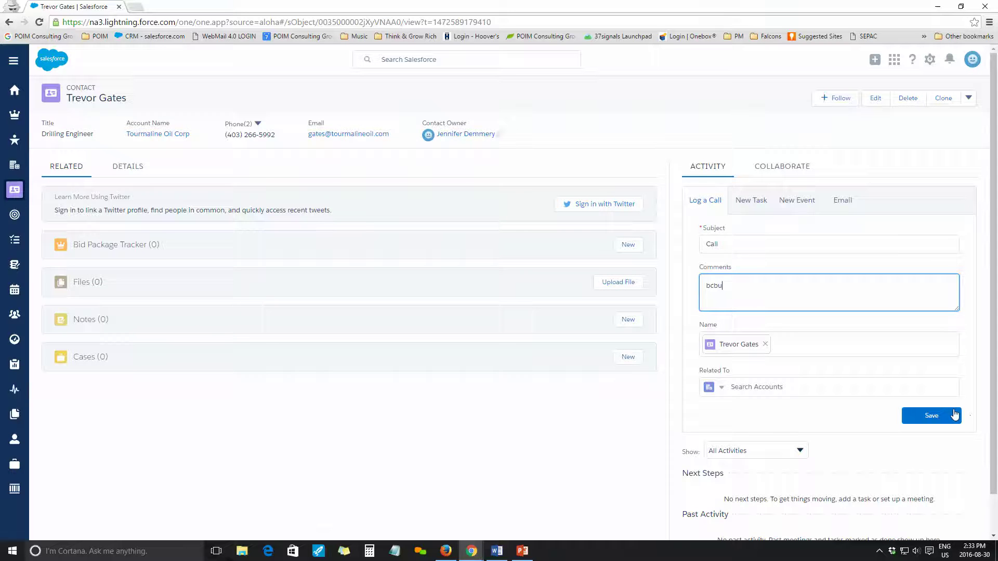
left_click(915, 415)
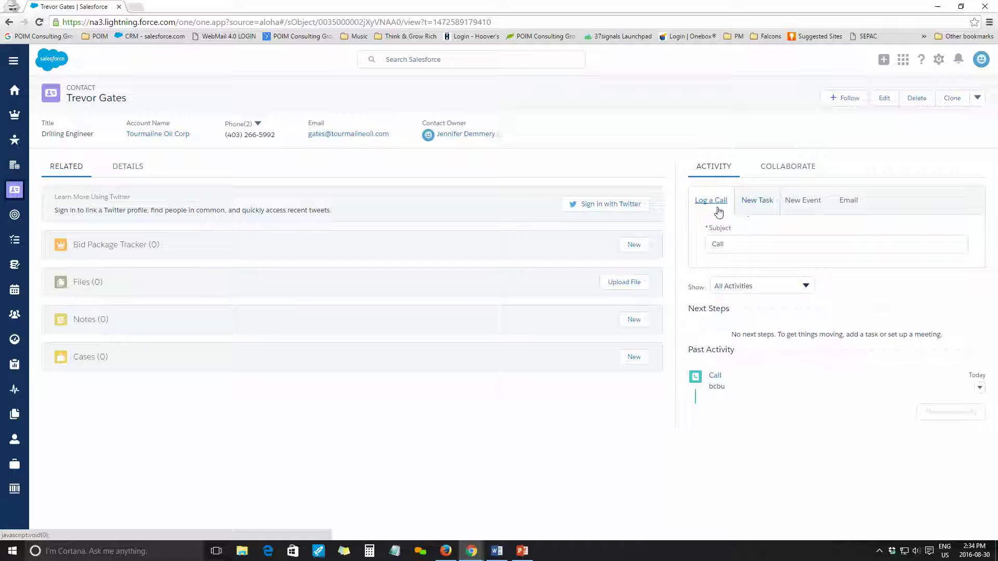
- Create a task for this contact with the subject "call" and the due date 8/31/2016, and save it
left_click(757, 201)
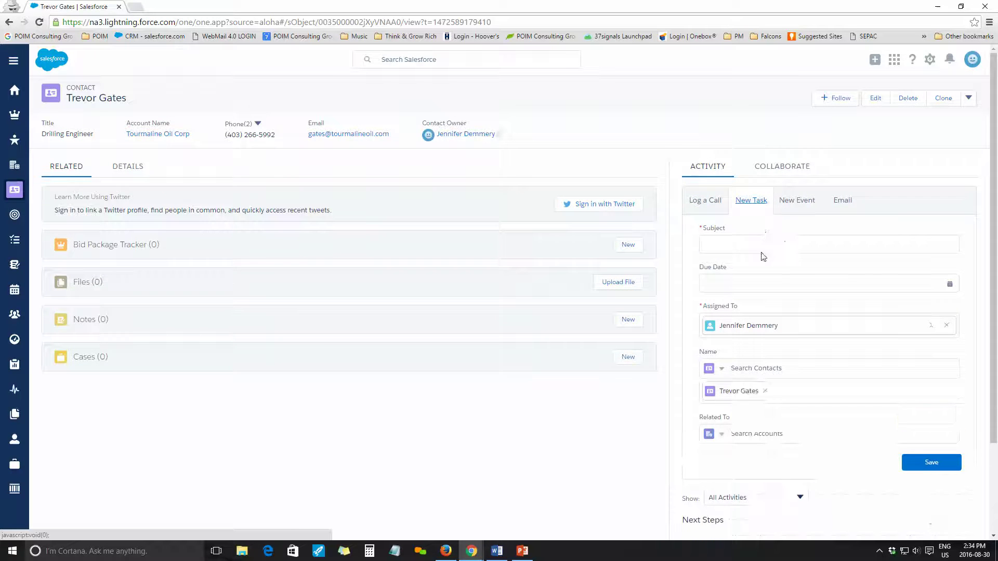
left_click(734, 245)
type("c")
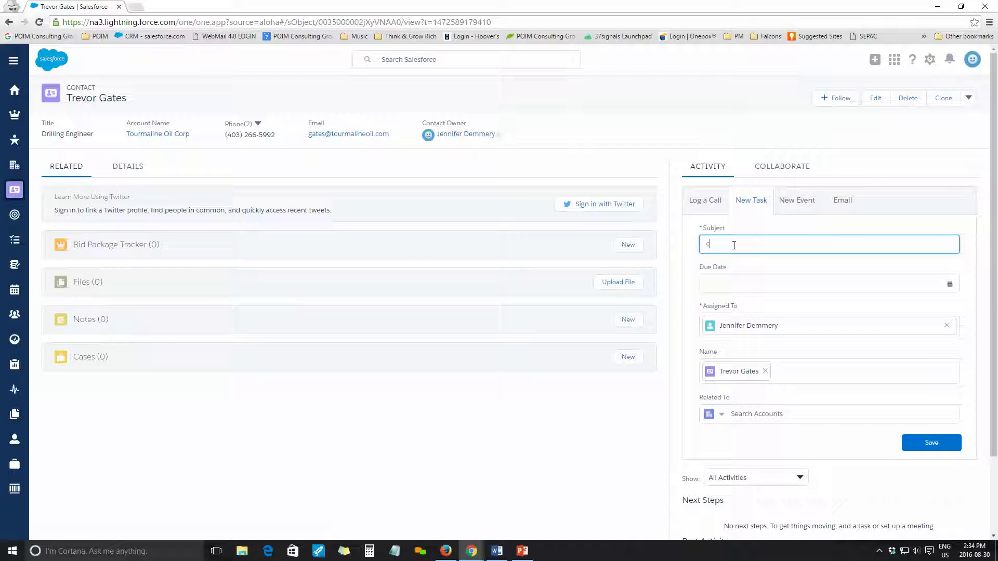
type("all")
left_click(895, 286)
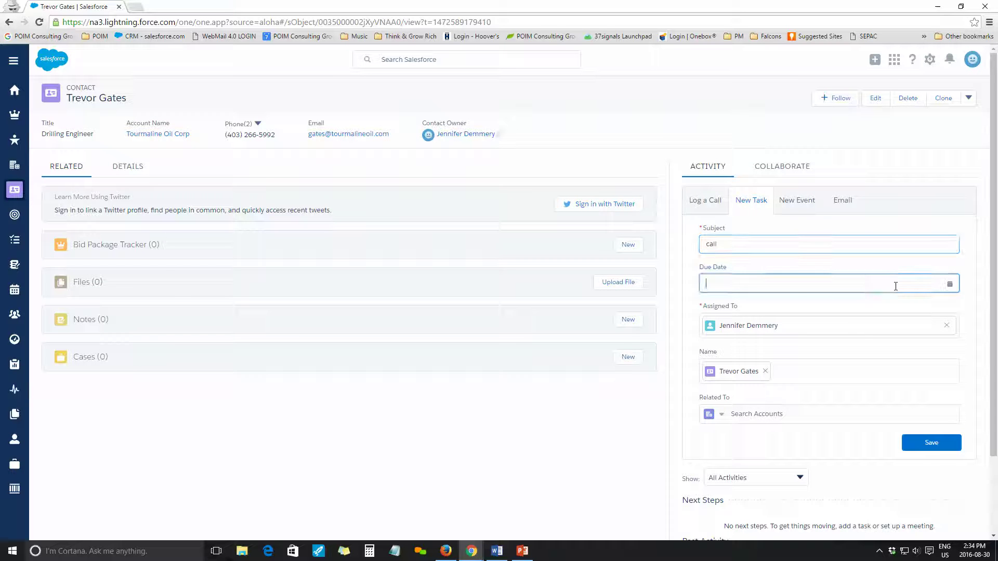
left_click(773, 424)
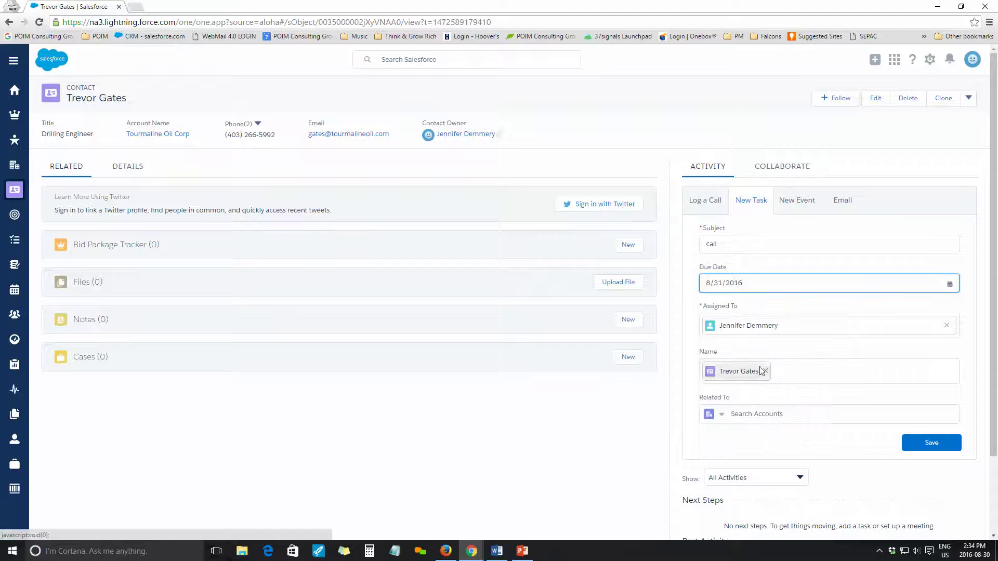
left_click(941, 446)
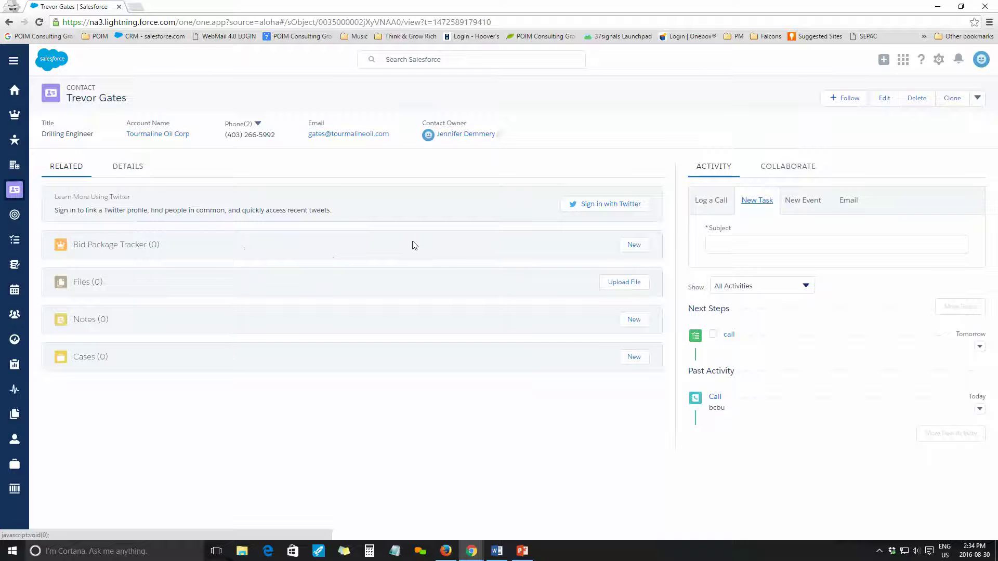
- Start a bid package tracker contact role for the contact as Decision Maker, and begin a new bid package tracker for it
left_click(635, 245)
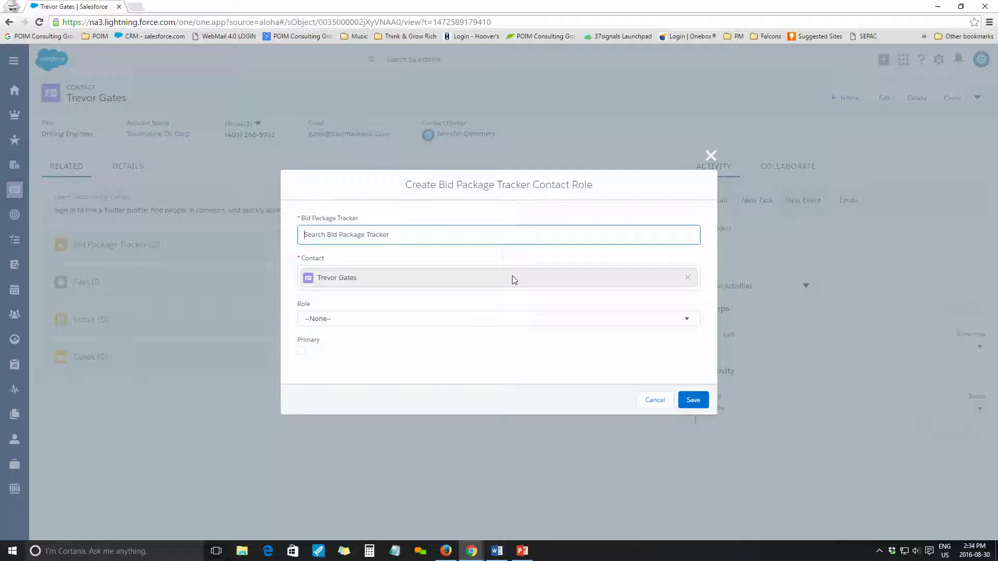
left_click(400, 321)
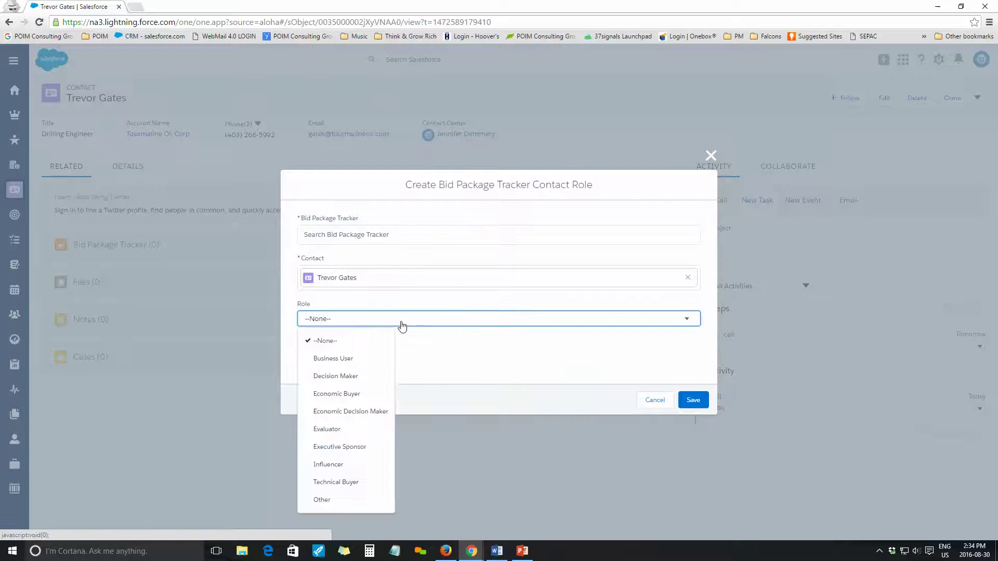
left_click(345, 377)
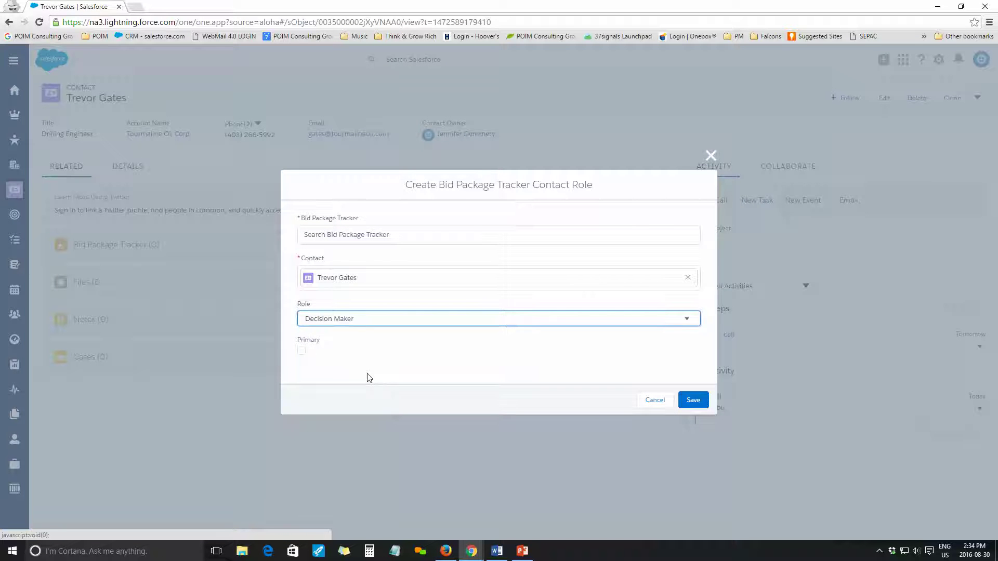
left_click(351, 235)
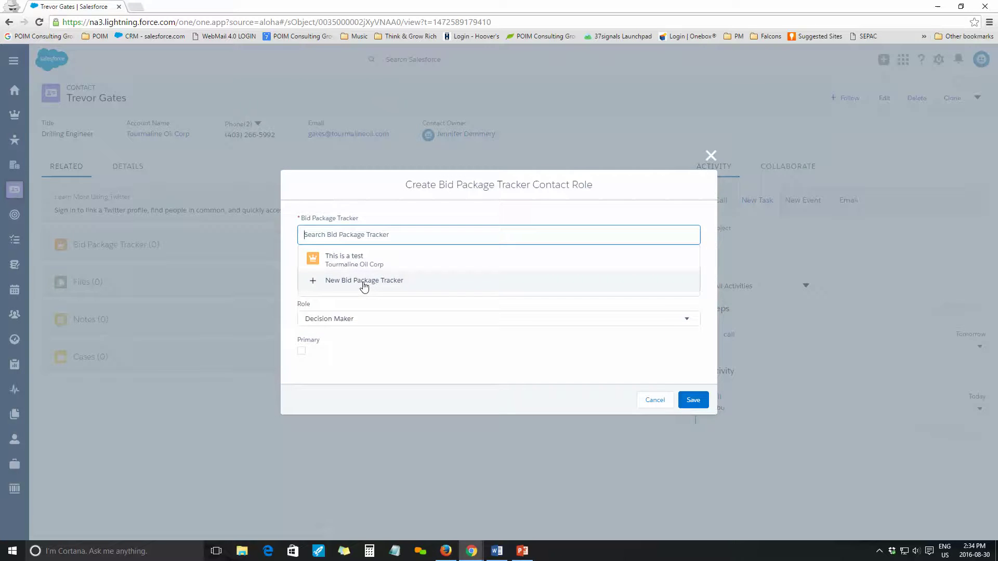
left_click(364, 282)
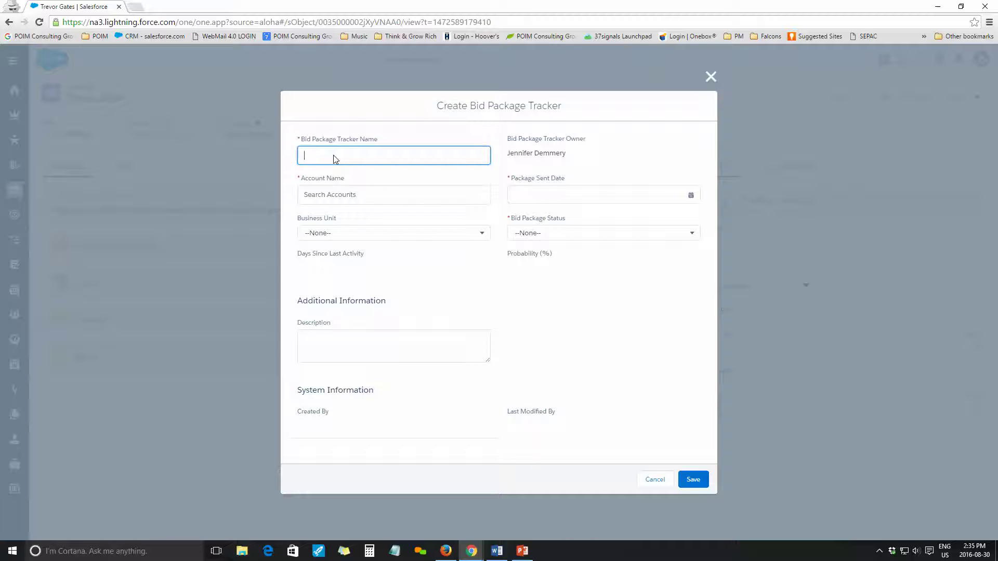
- Name the bid package tracker "test", with account Tourmaline Oil Corp and business unit Existing Business
type("testtest")
key("BackSpace")
key("BackSpace")
key("BackSpace")
key("BackSpace")
left_click(340, 194)
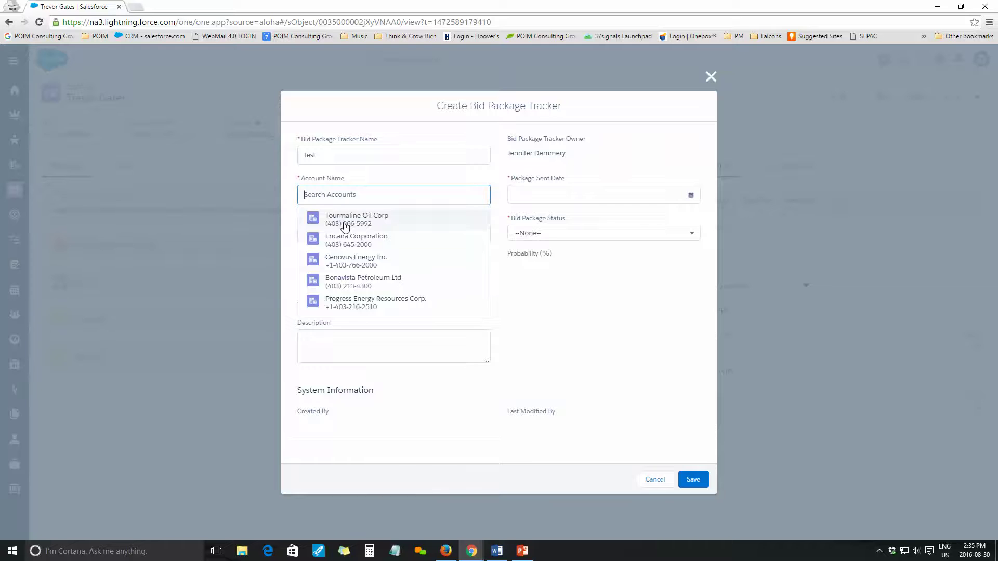
left_click(344, 219)
left_click(356, 237)
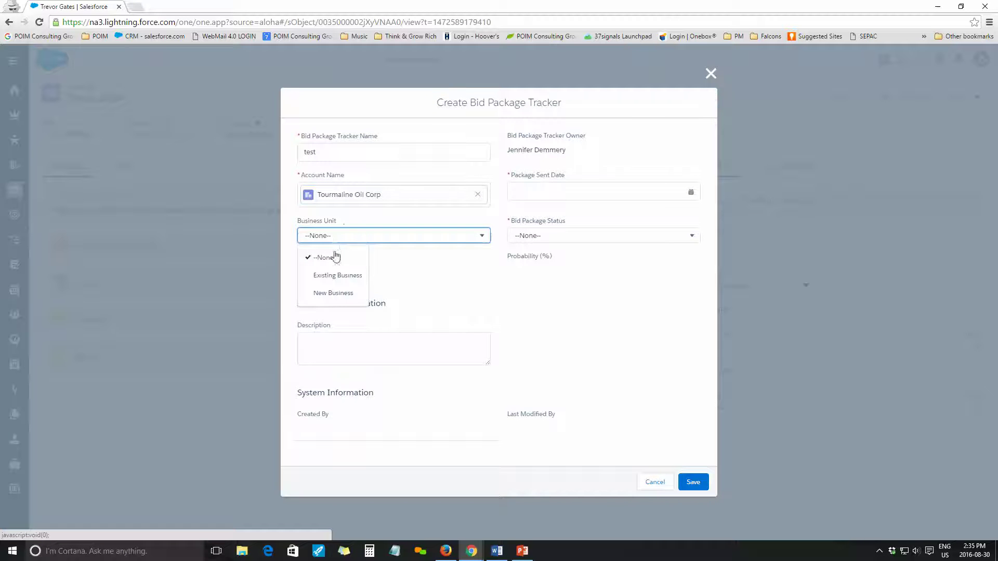
left_click(330, 277)
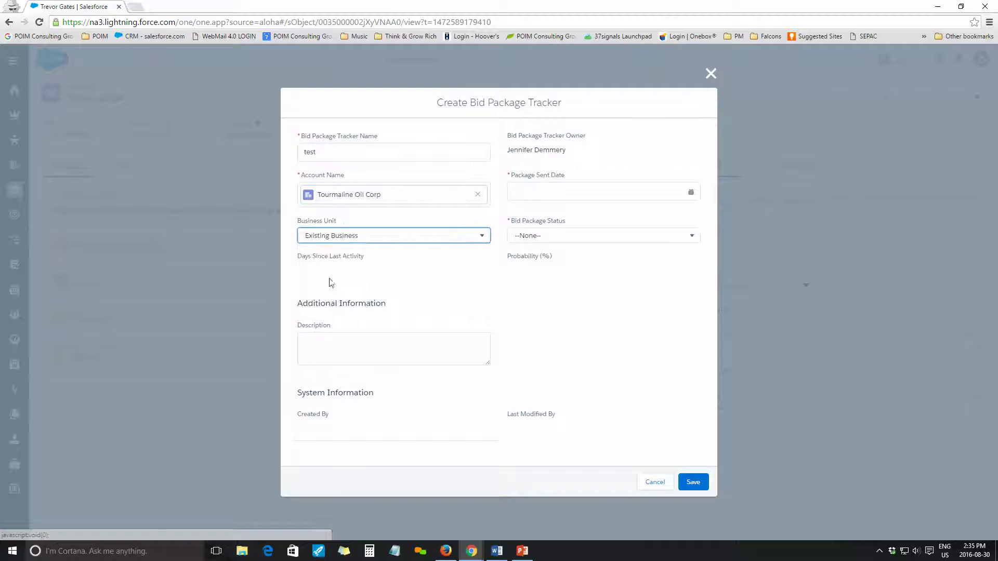
- Set the tracker's package sent date to 8/31/2016 and its bid package status to Bid Sent
left_click(559, 191)
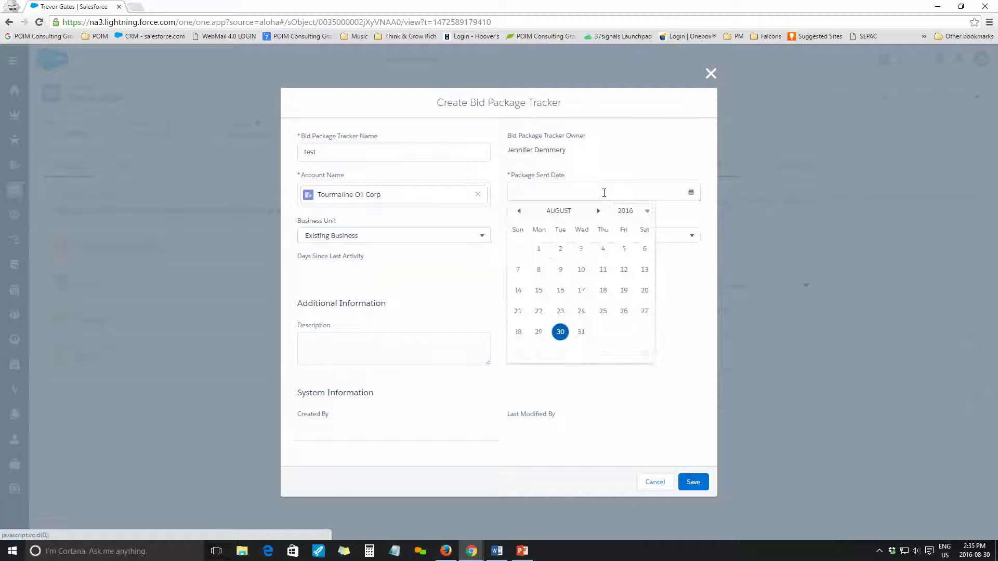
left_click(582, 335)
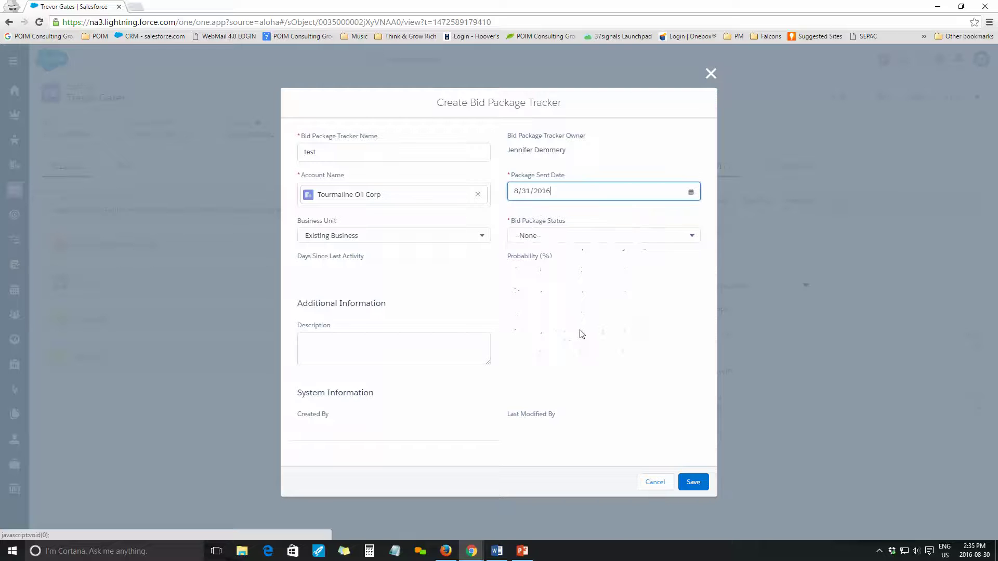
left_click(550, 237)
left_click(540, 292)
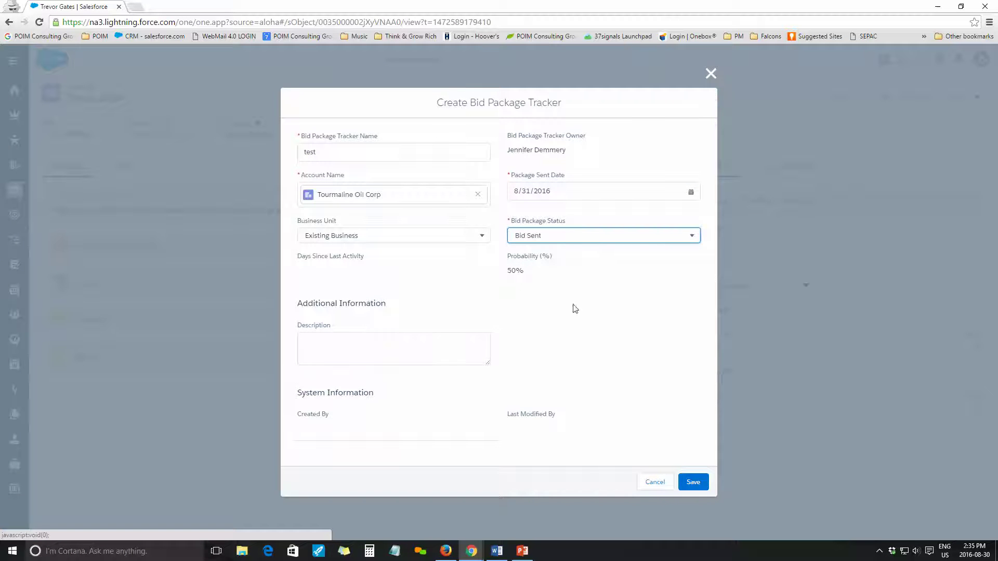
- Enter the description "oiegfourhghr3gpi" and save the new bid package tracker
left_click(408, 350)
type("olegfourhghr3g")
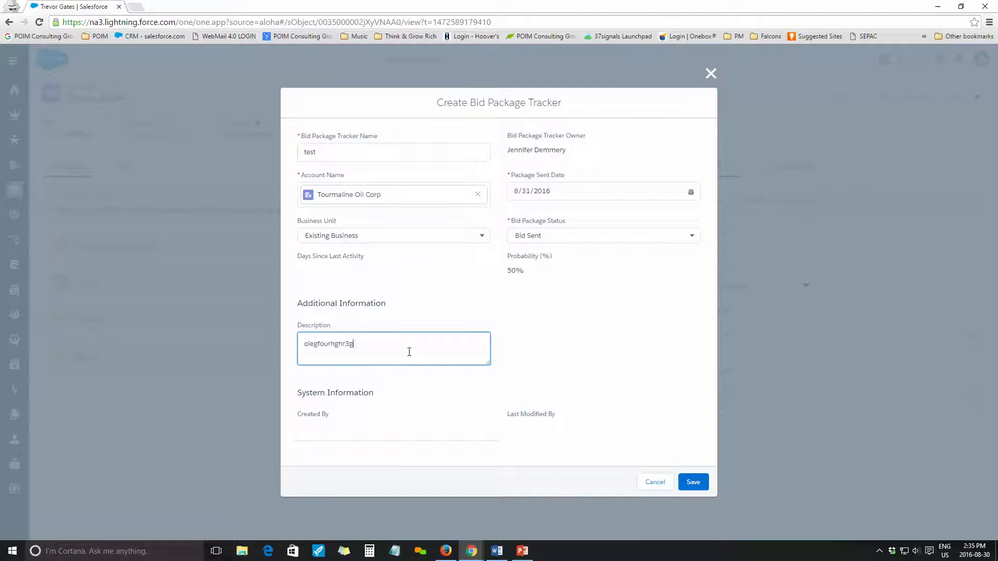
type("pi")
left_click(687, 488)
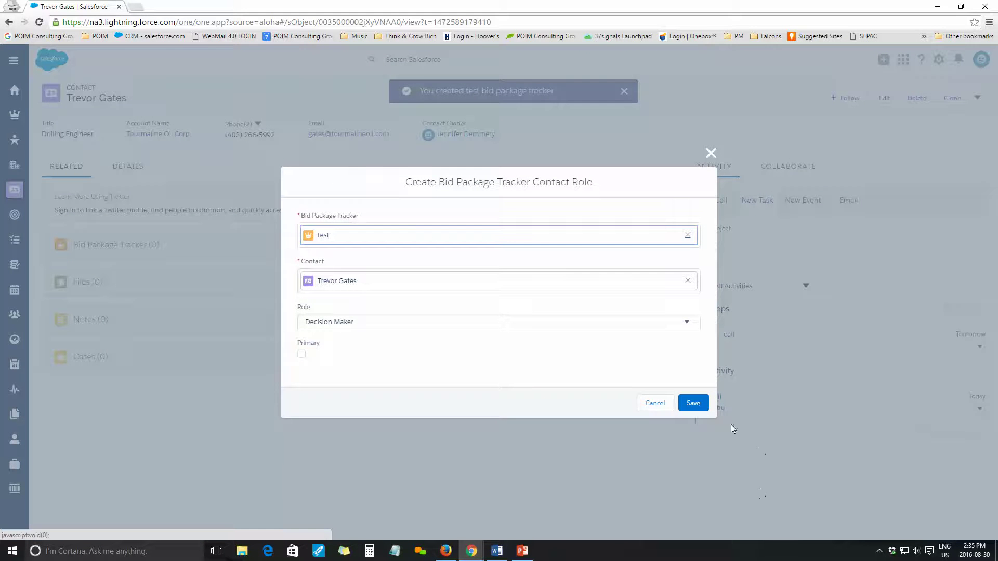
- Save the contact role, and open the details of the "test" bid package tracker from the contact record
left_click(695, 404)
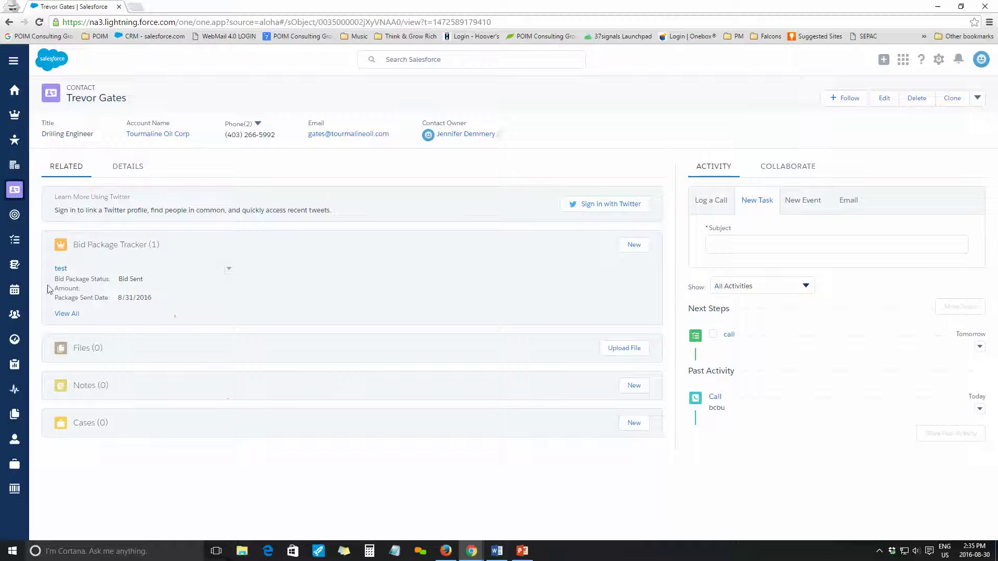
left_click(62, 268)
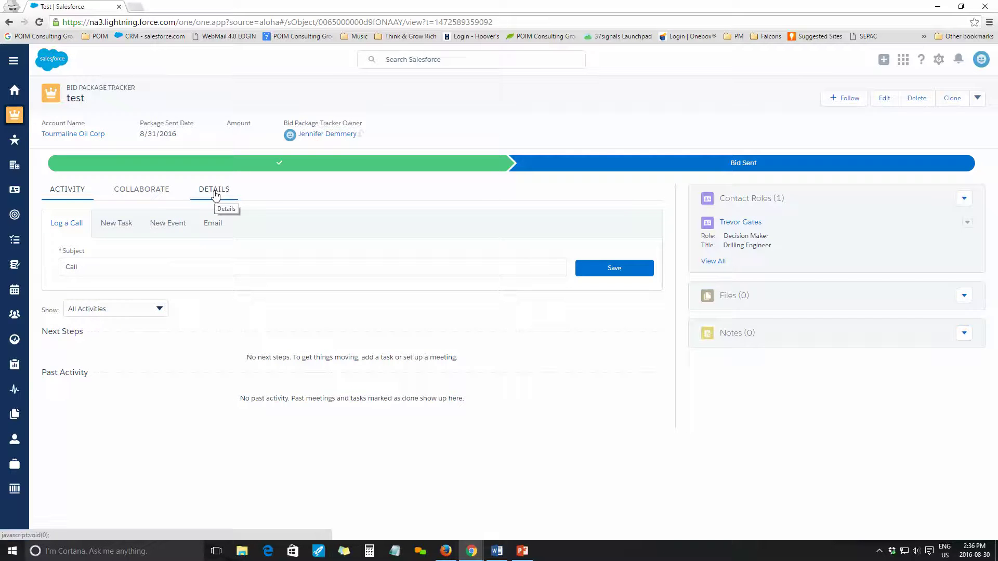
left_click(216, 192)
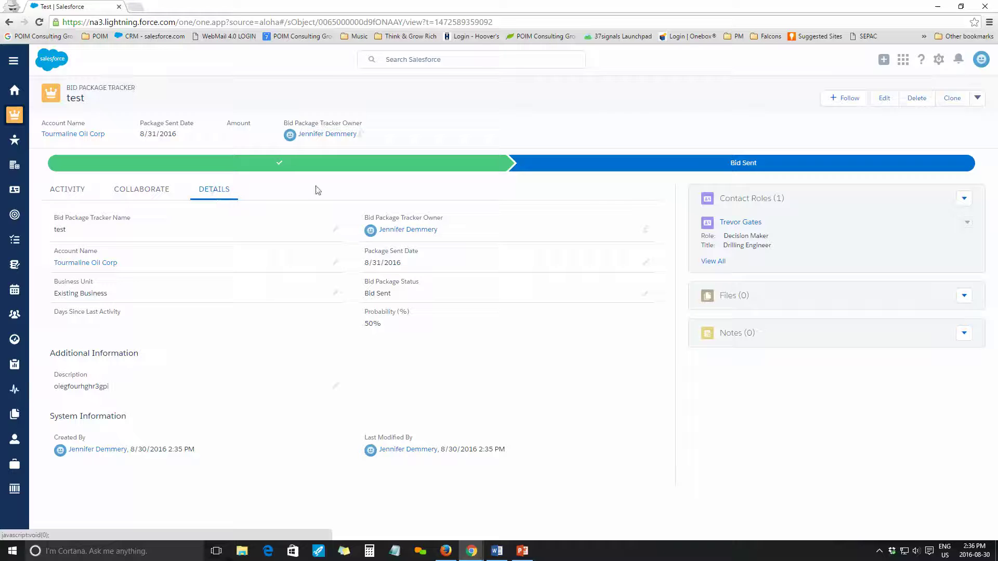
- Open the Monteney Cardium dashboard and examine its well charts, account record tables and Terminating Zone breakdown
left_click(16, 341)
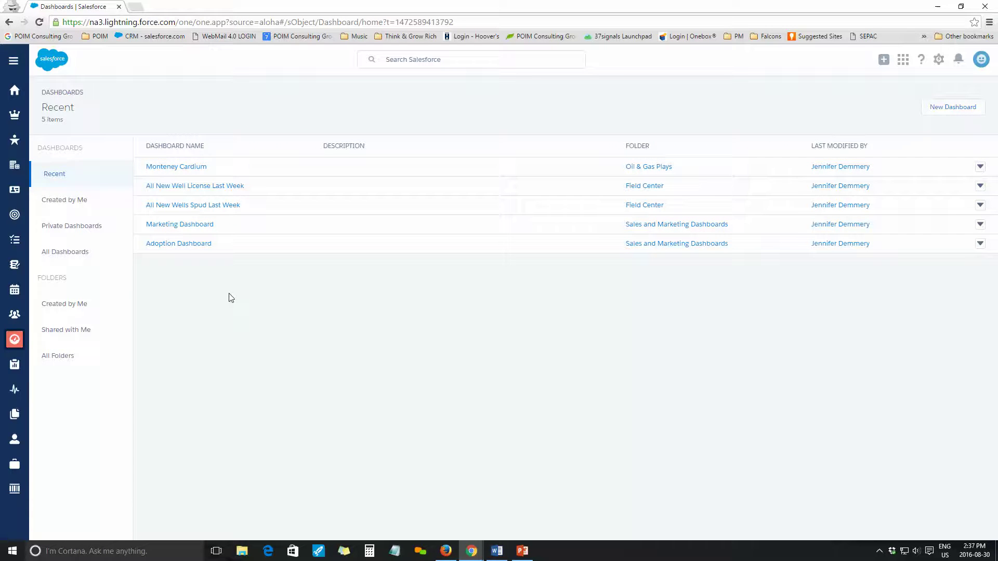
left_click(198, 173)
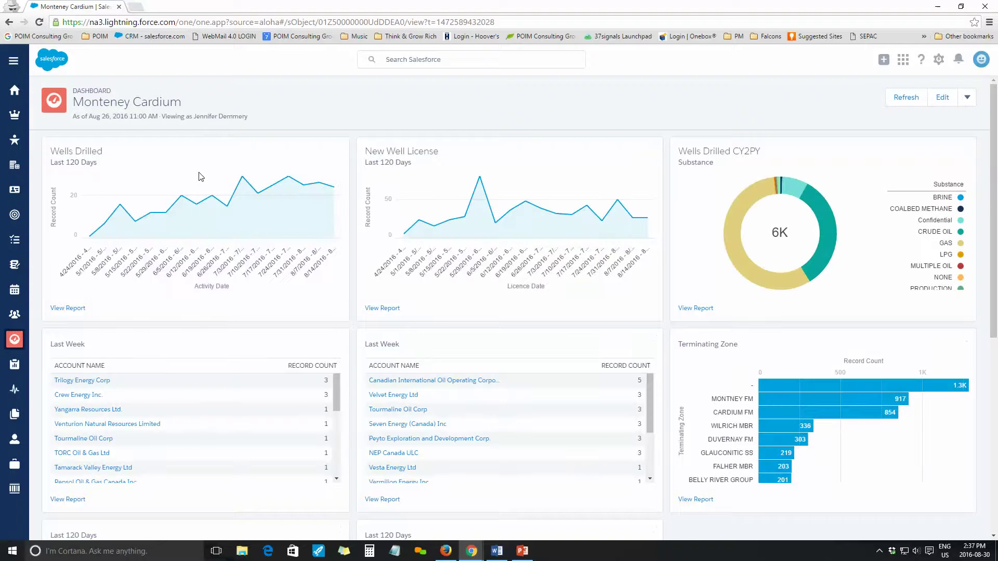
scroll(996, 227, "down", 3)
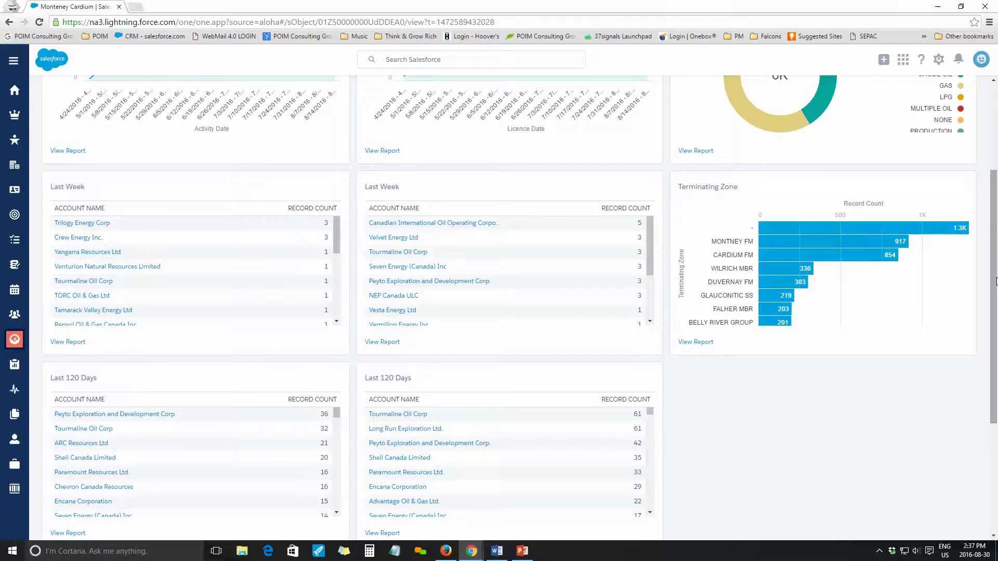
left_click_drag(993, 283, 992, 245)
mouse_move(936, 304)
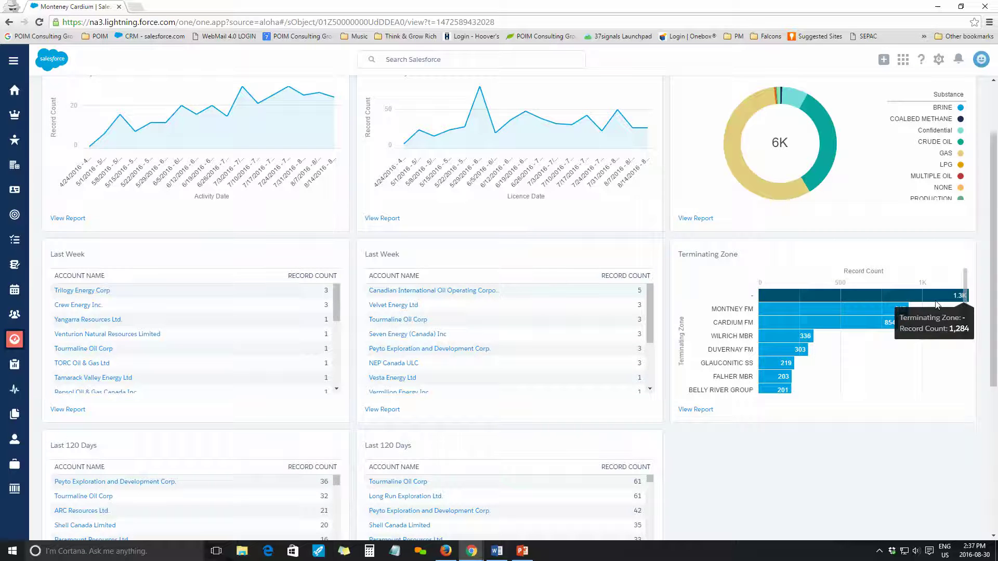
left_click_drag(994, 156, 997, 101)
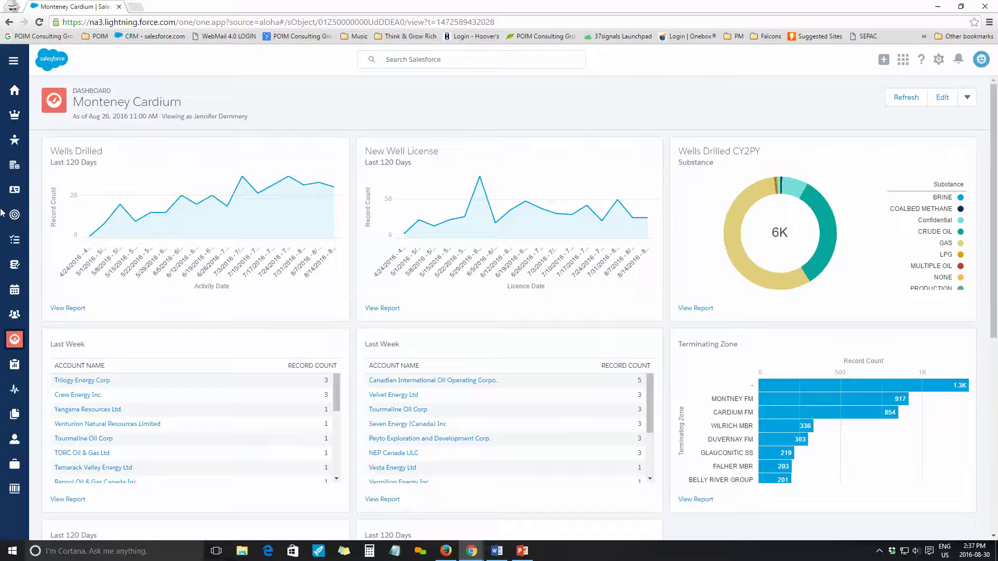
- View the Tourmaline Oil Corp account from the recently viewed accounts, and return to the Monteney Cardium dashboard
left_click(23, 174)
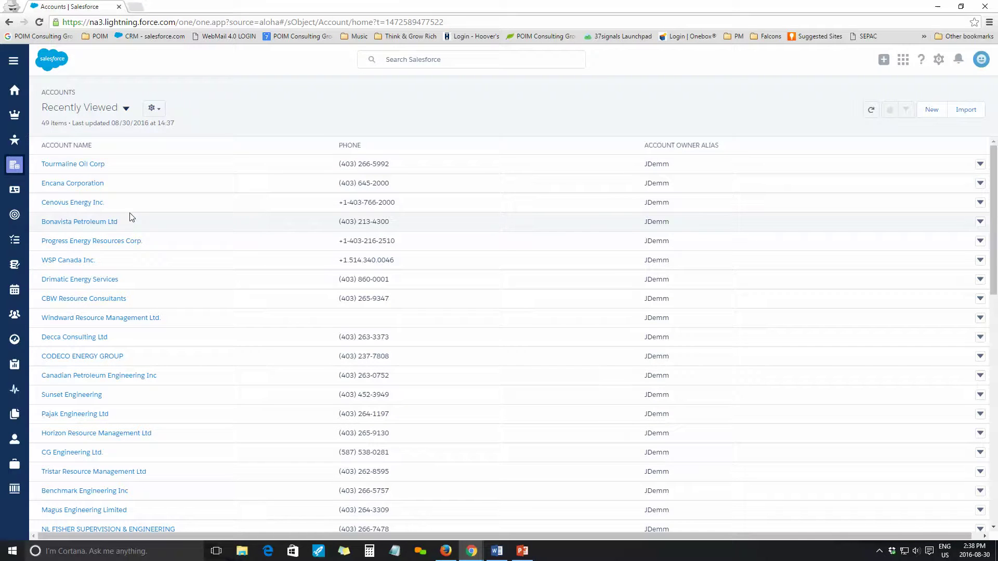
left_click(74, 164)
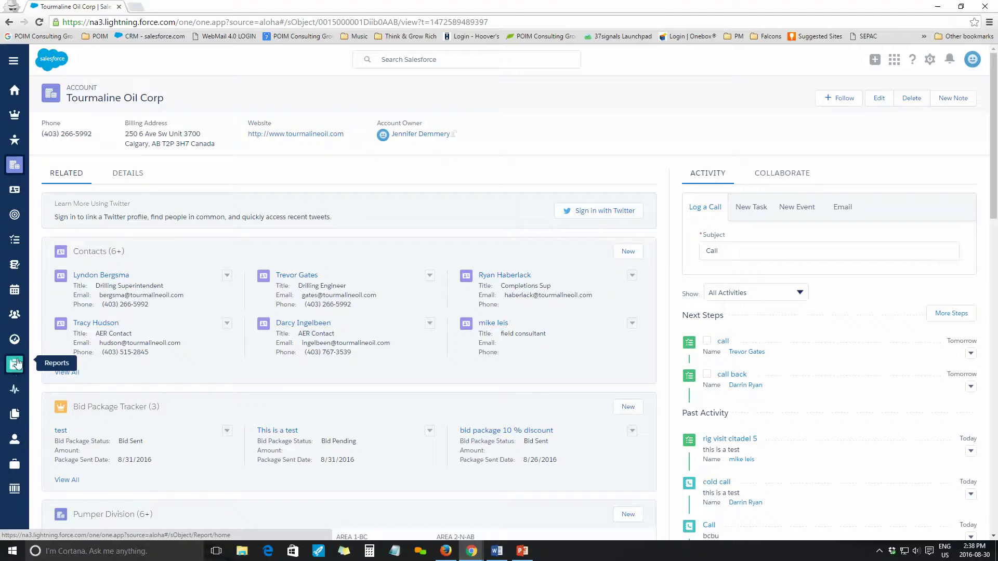
left_click(15, 340)
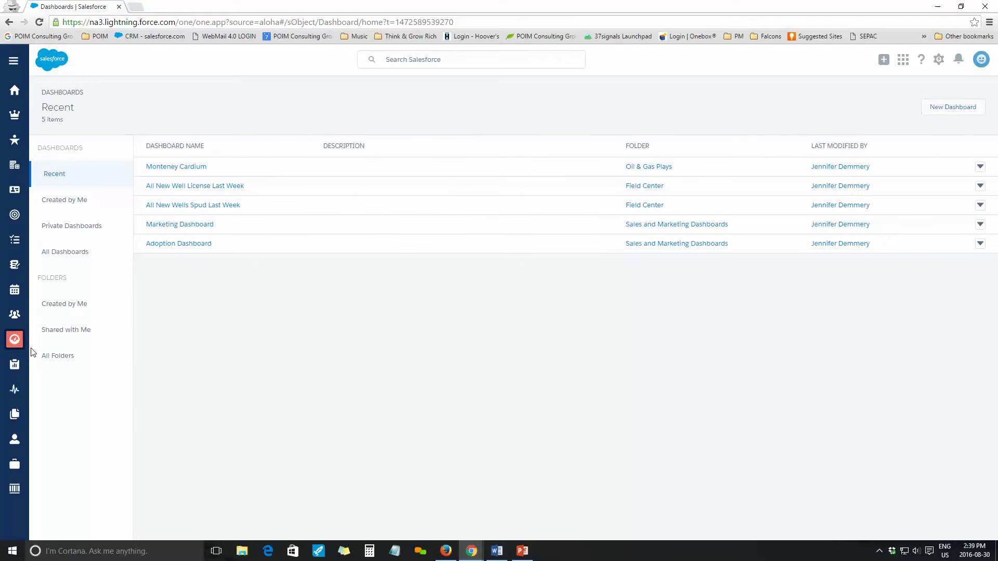
left_click(190, 167)
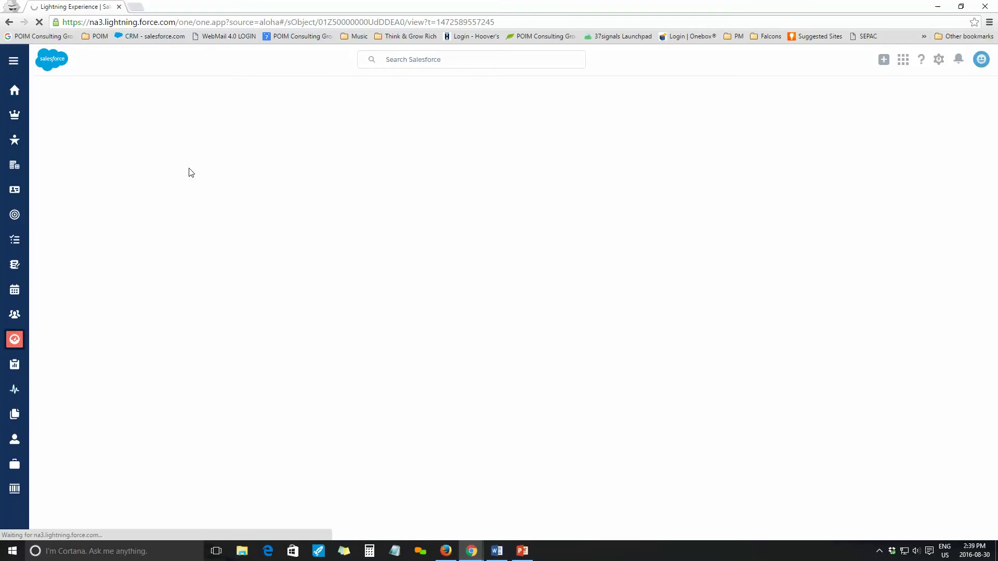